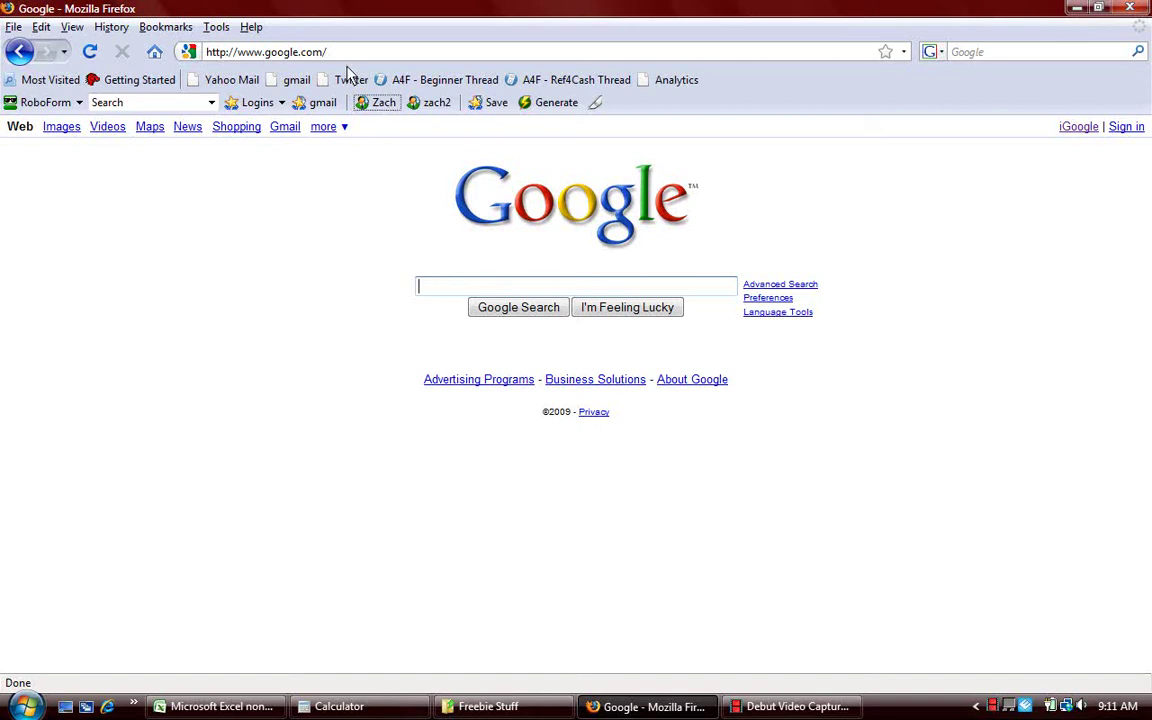
# Go to the fileai.com website
pyautogui.moveTo(303, 52); pyautogui.dragTo(266, 56)
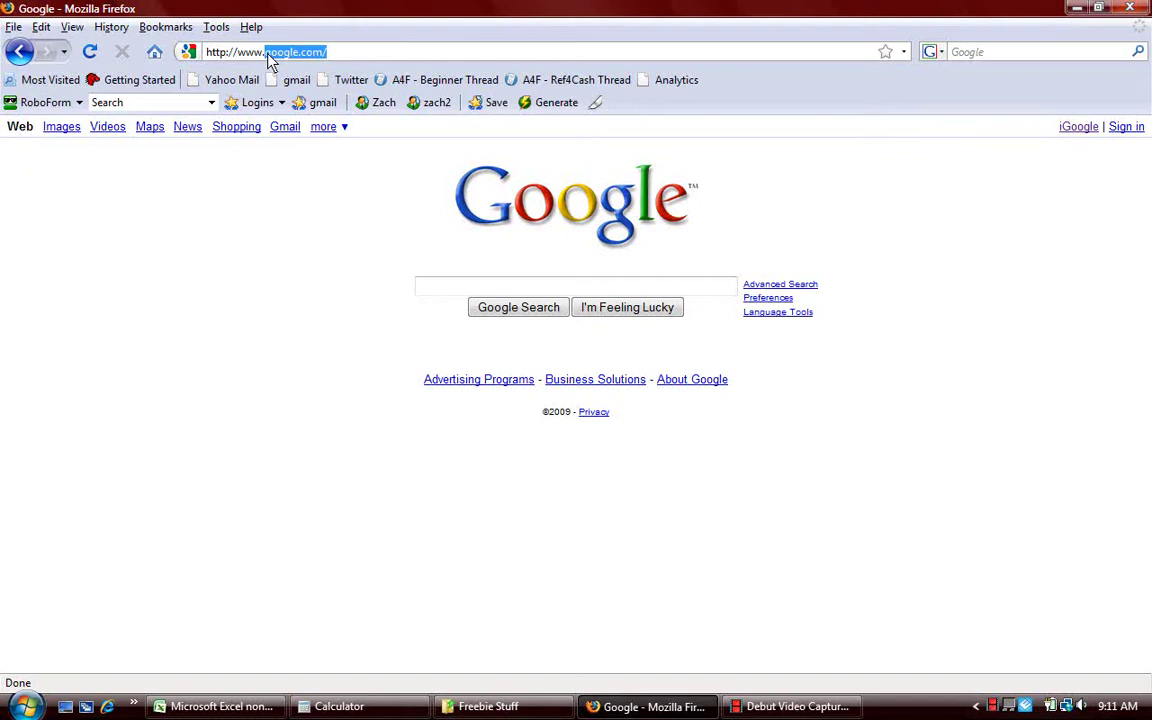
pyautogui.write('fileai.com')
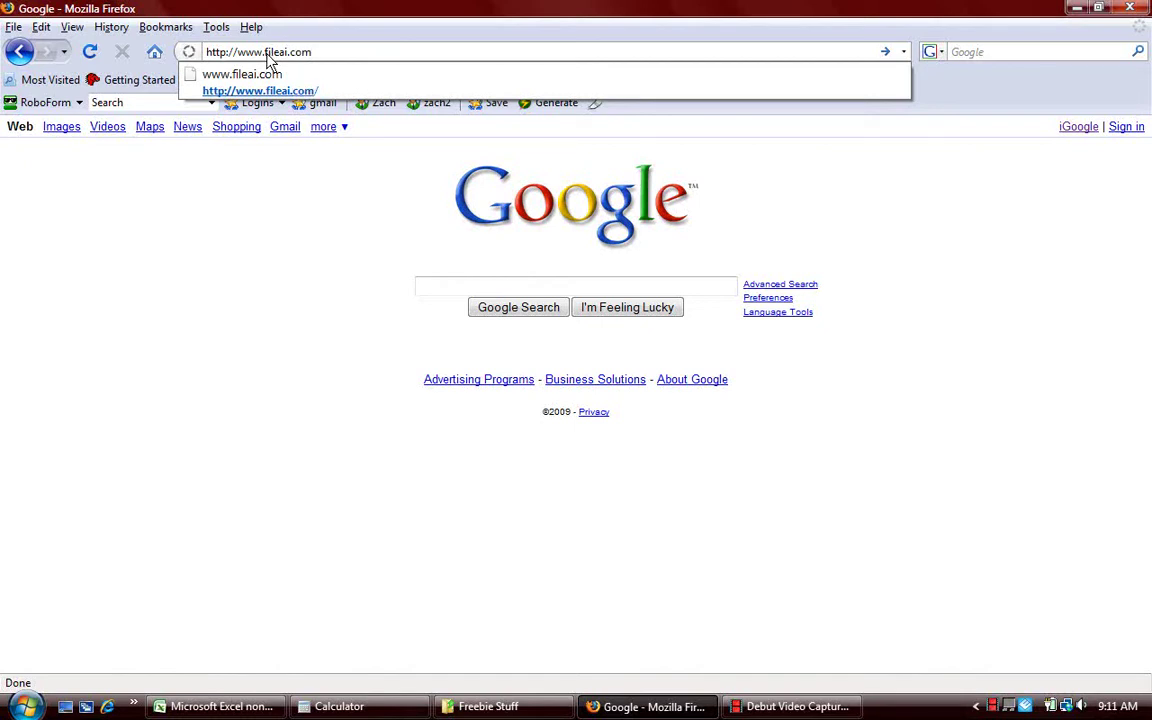
pyautogui.press('Return')
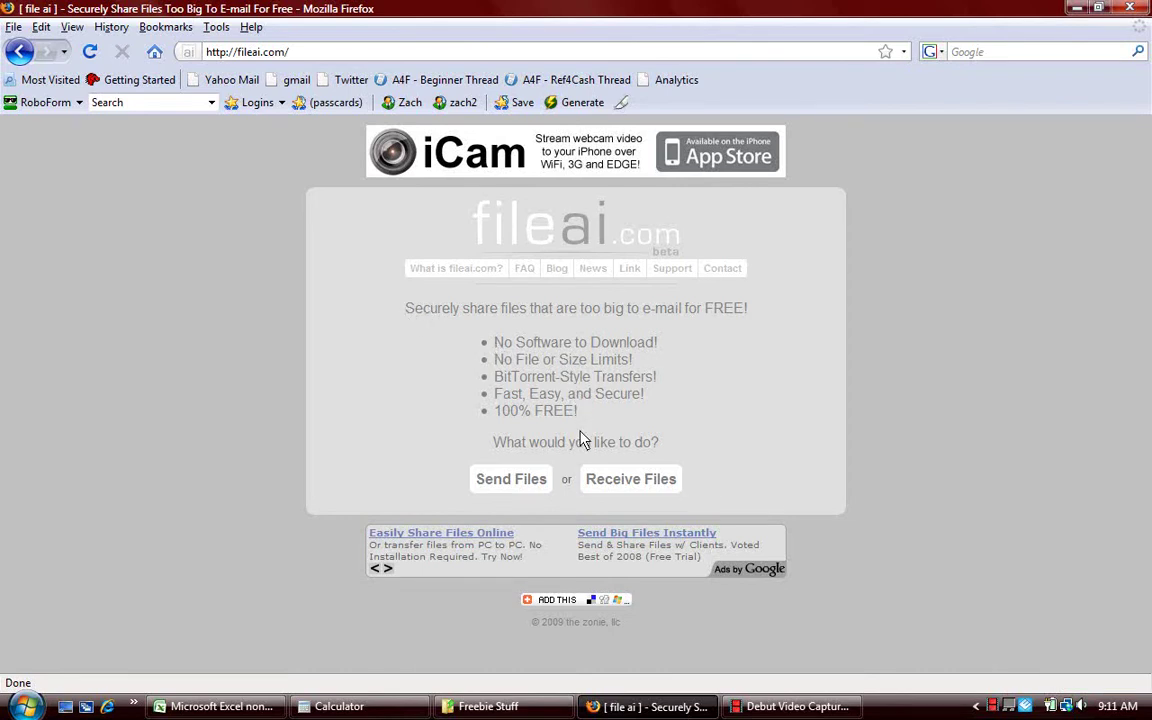
# Start sending files and allow FileAIApplet to run through both Java security warnings
pyautogui.click(512, 480)
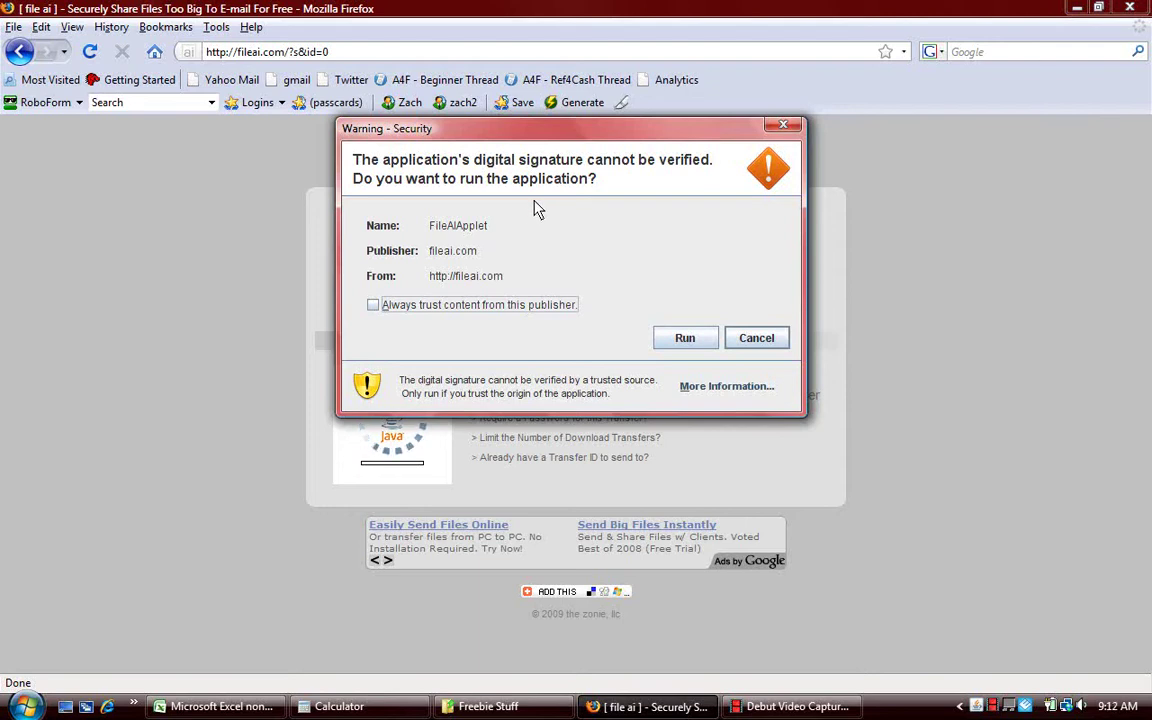
pyautogui.click(684, 343)
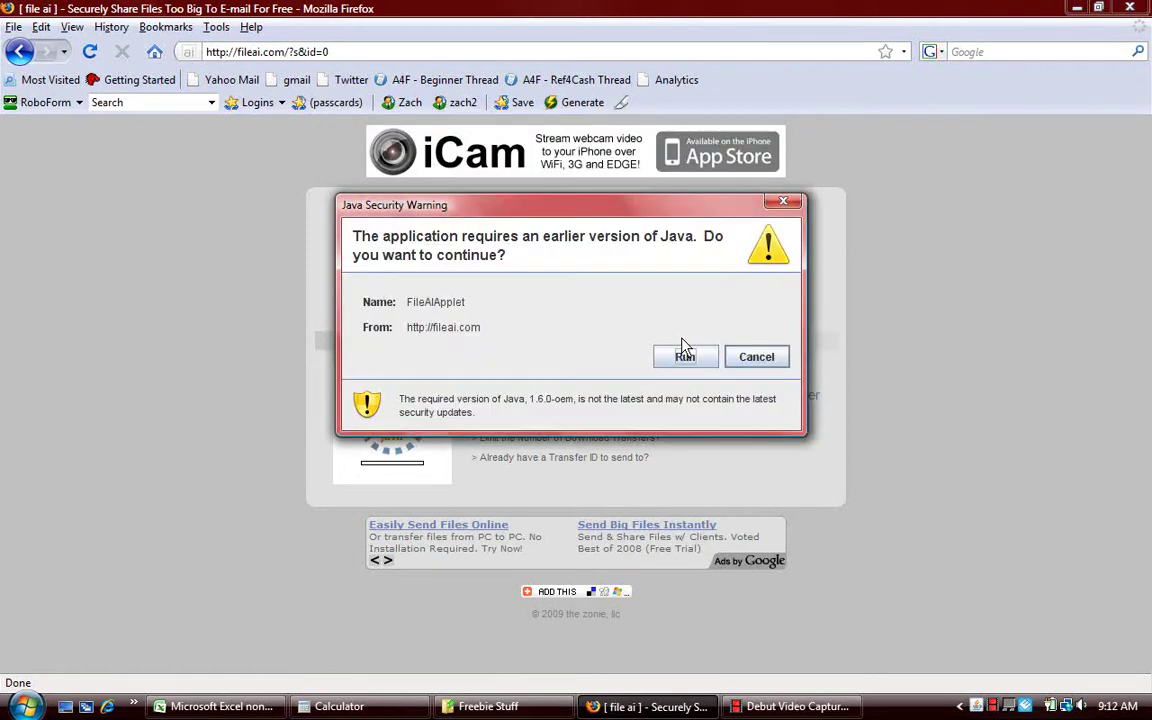
pyautogui.click(685, 358)
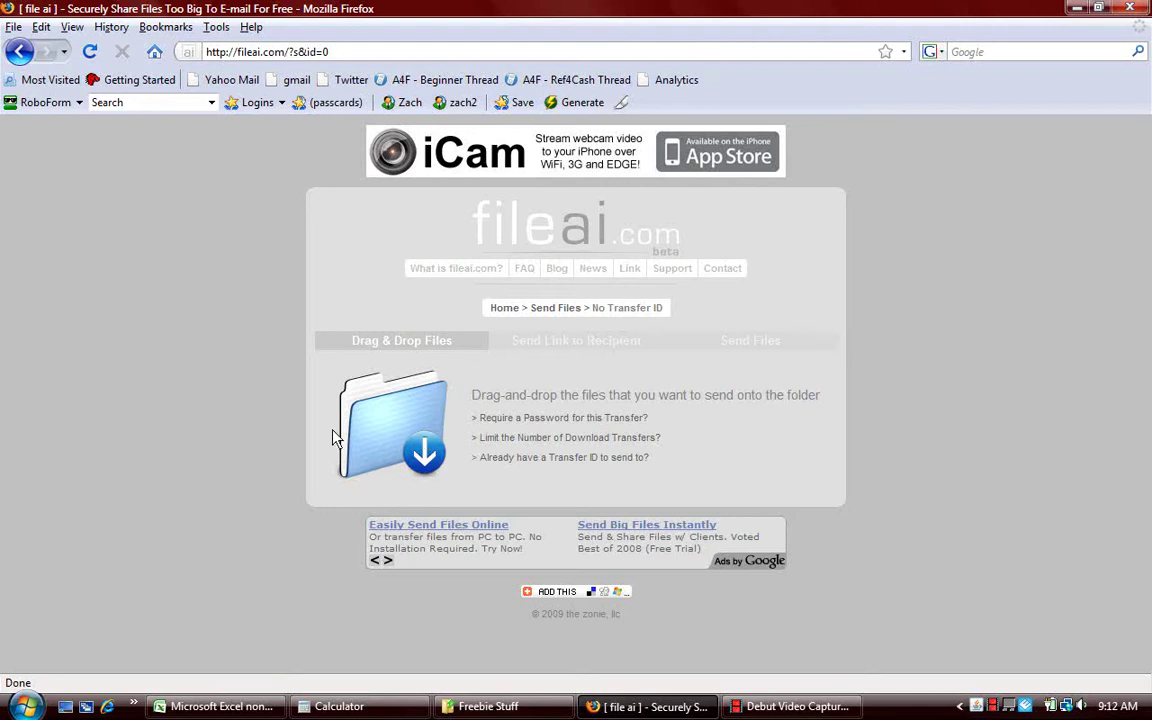
pyautogui.click(424, 447)
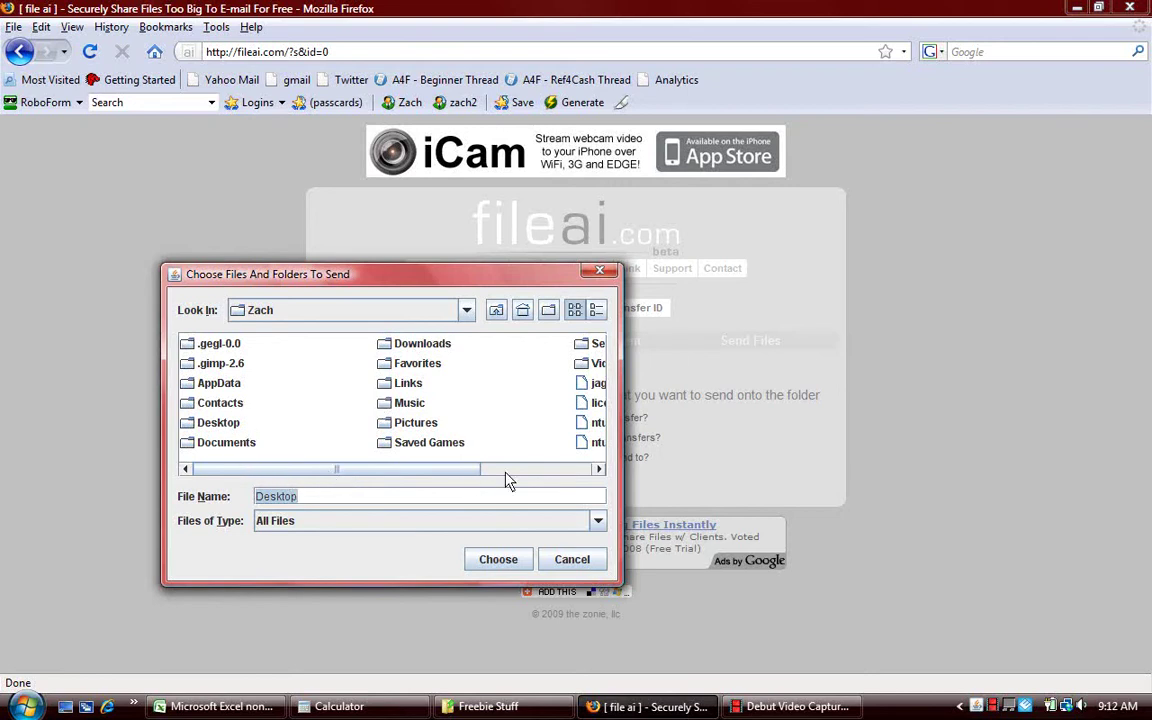
pyautogui.click(600, 469)
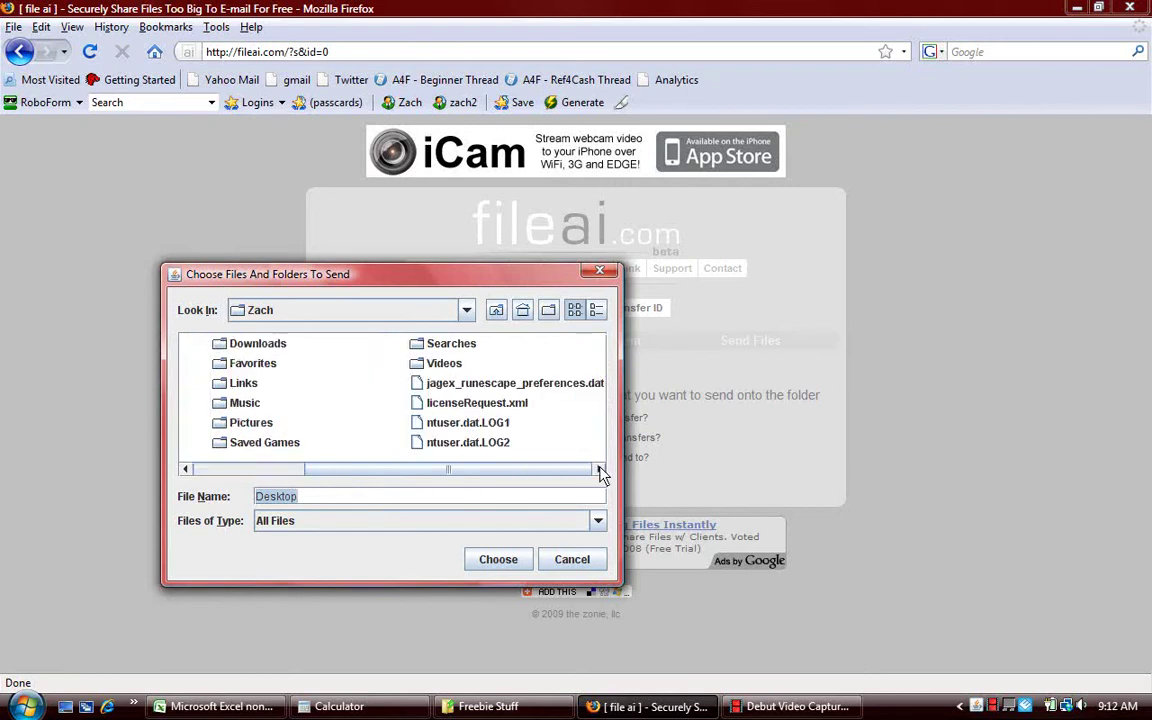
pyautogui.doubleClick(445, 368)
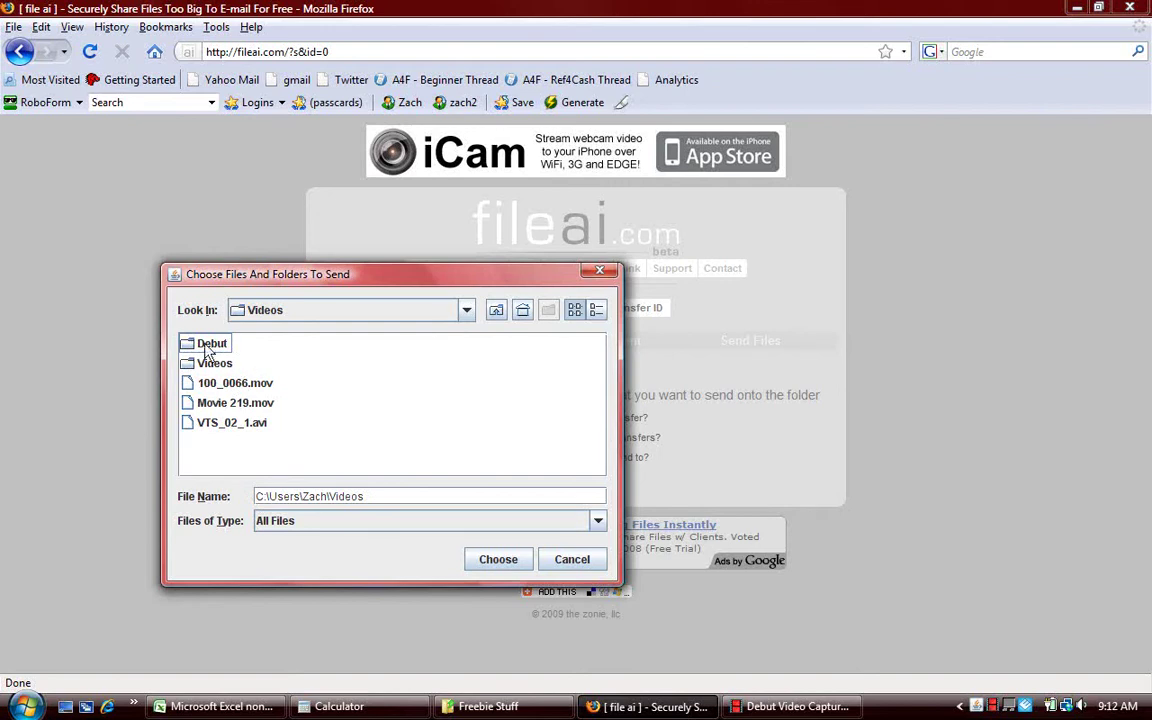
pyautogui.click(226, 383)
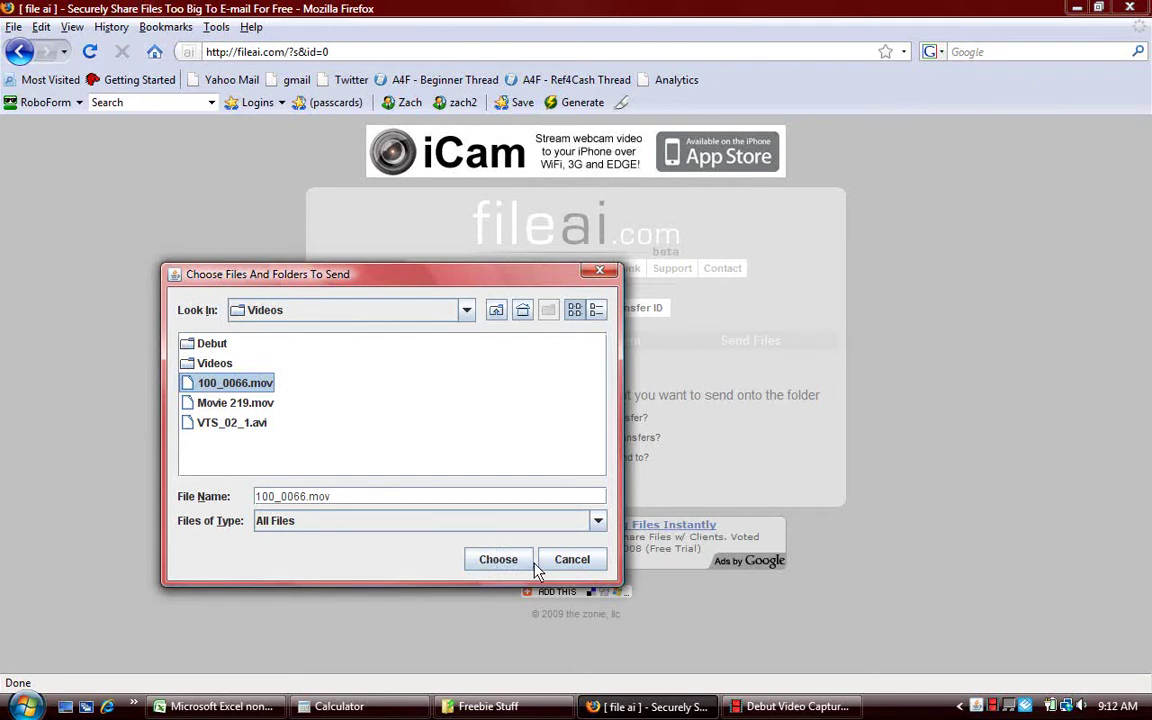
pyautogui.click(573, 562)
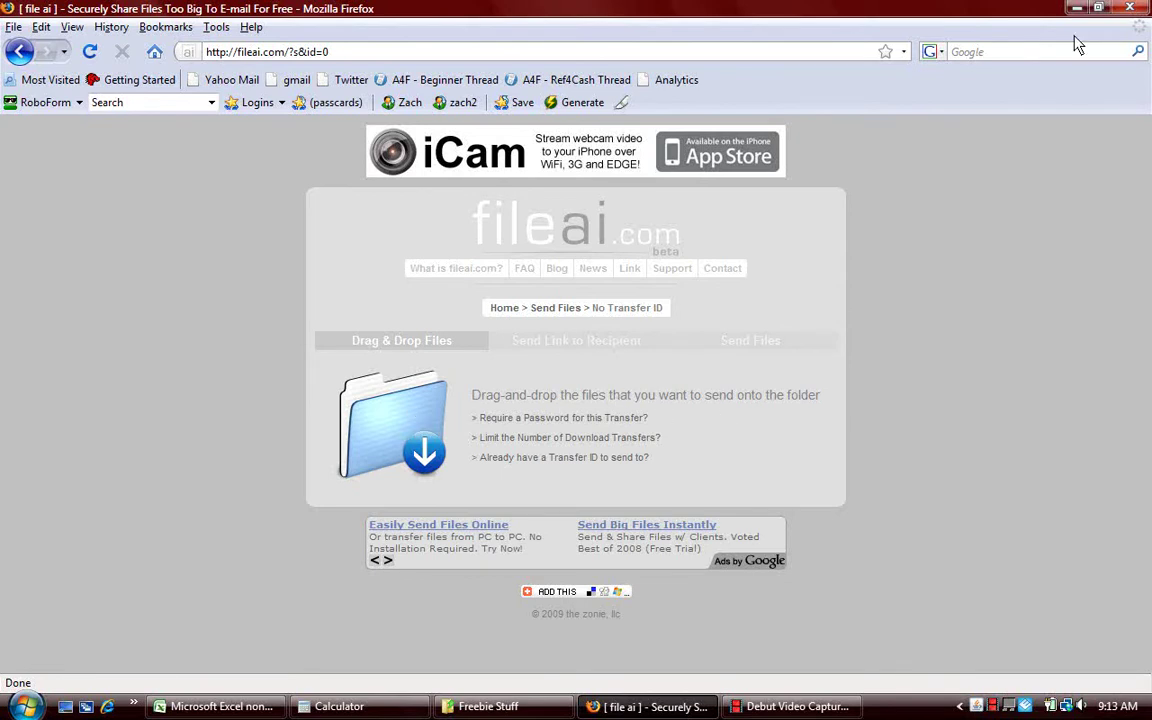
# Shrink and shift the browser window to expose the desktop, add the "slip n slide ramp flip" video to the send folder, and maximize the window
pyautogui.doubleClick(992, 8)
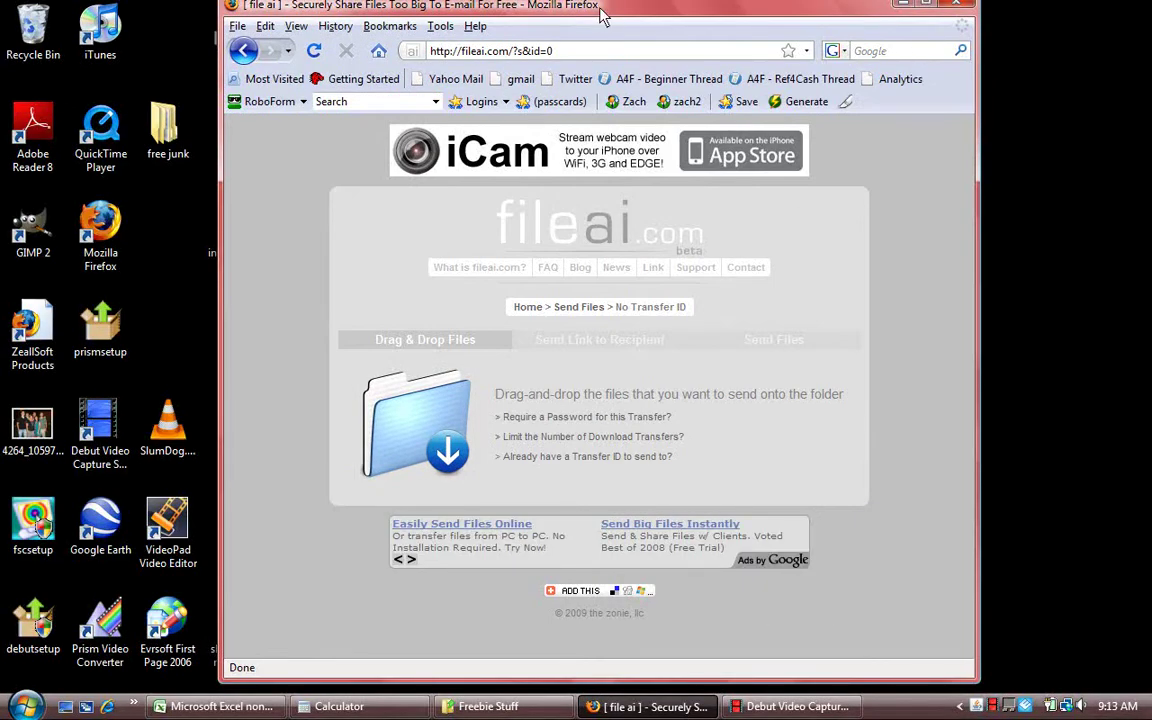
pyautogui.moveTo(548, 8); pyautogui.dragTo(638, 1)
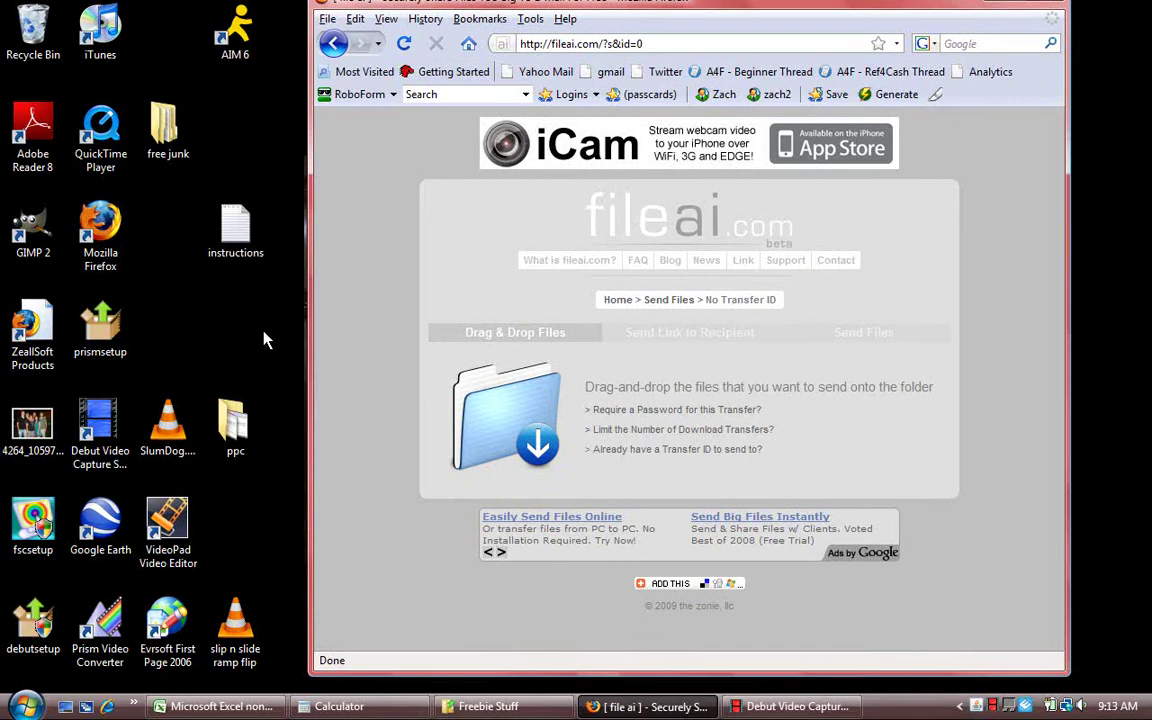
pyautogui.click(238, 628)
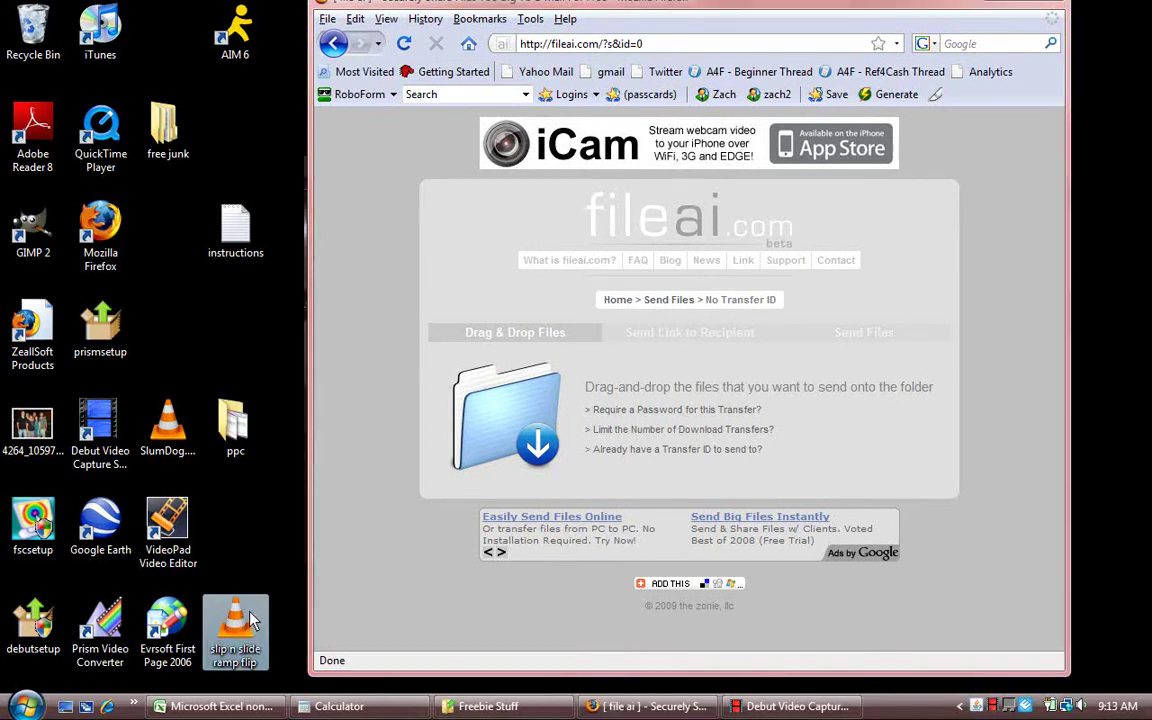
pyautogui.moveTo(241, 626); pyautogui.dragTo(532, 420)
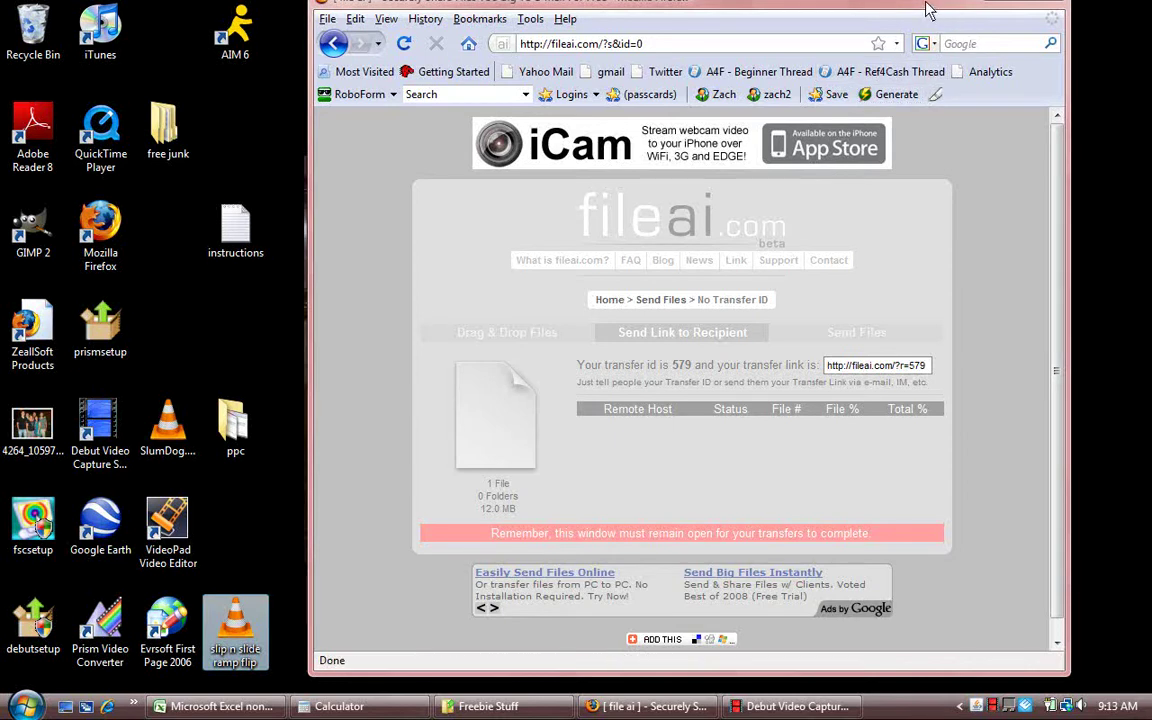
pyautogui.moveTo(927, 10); pyautogui.dragTo(918, 32)
pyautogui.click(1006, 16)
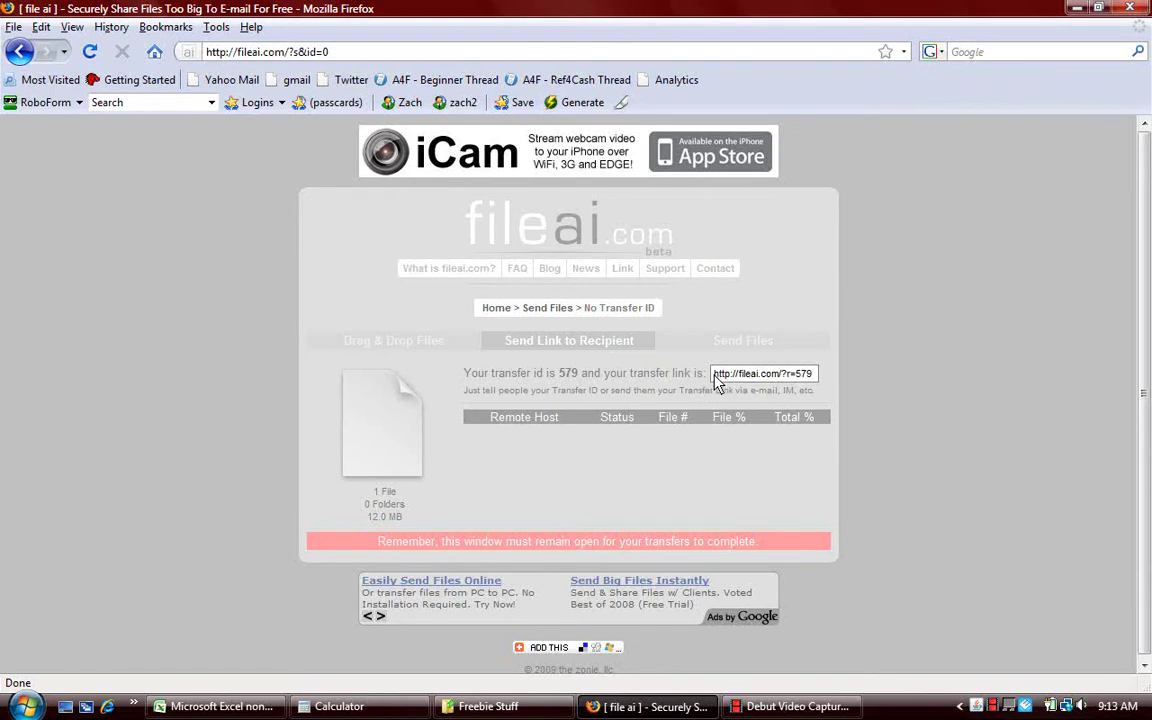
# Copy the generated transfer link for the recipient
pyautogui.moveTo(716, 380); pyautogui.dragTo(820, 372)
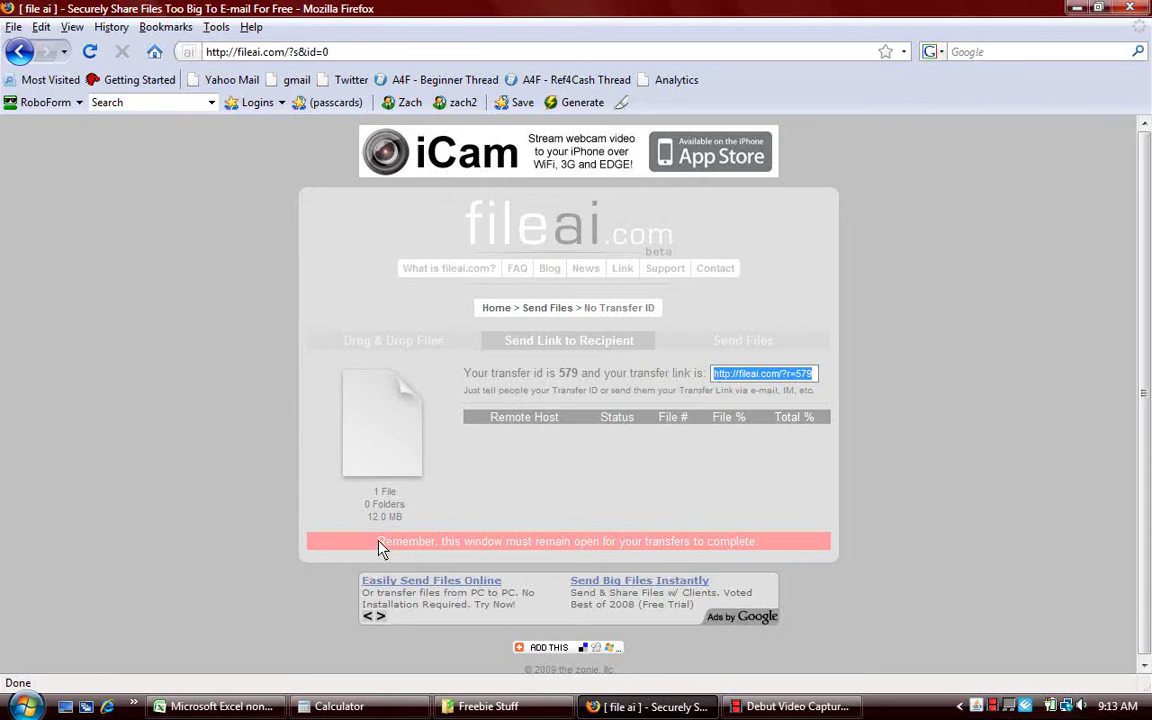
pyautogui.moveTo(380, 543); pyautogui.dragTo(708, 545)
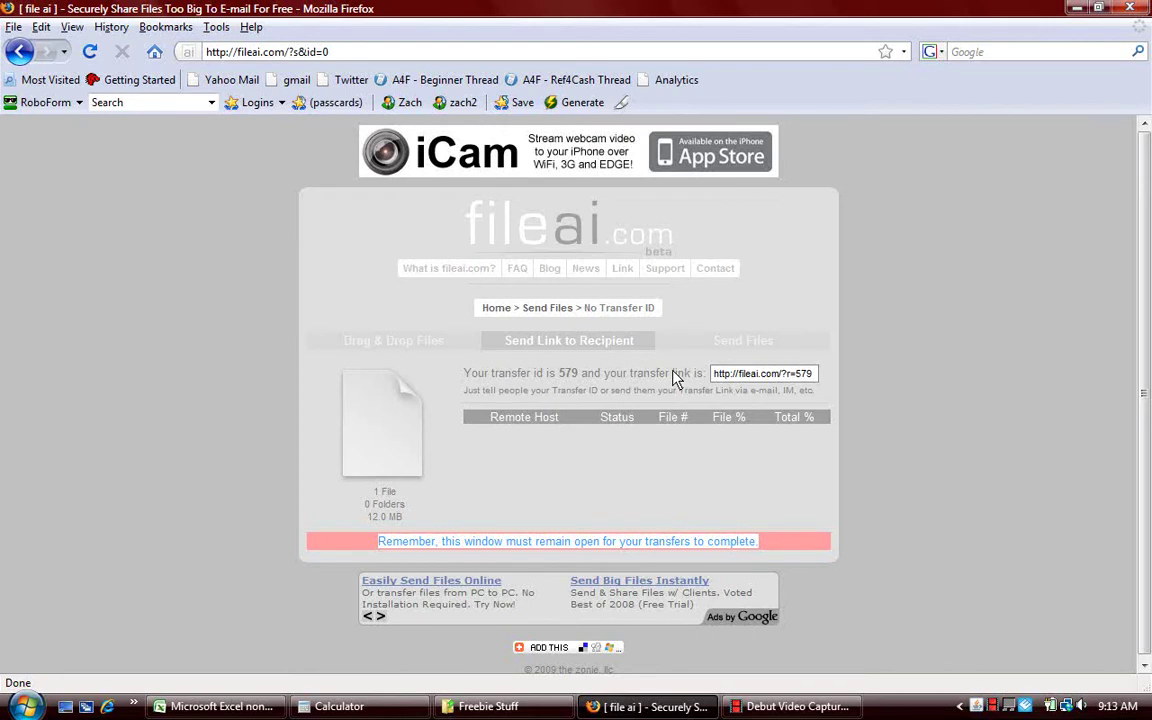
pyautogui.click(719, 380)
pyautogui.hotkey('ctrl', 'c')
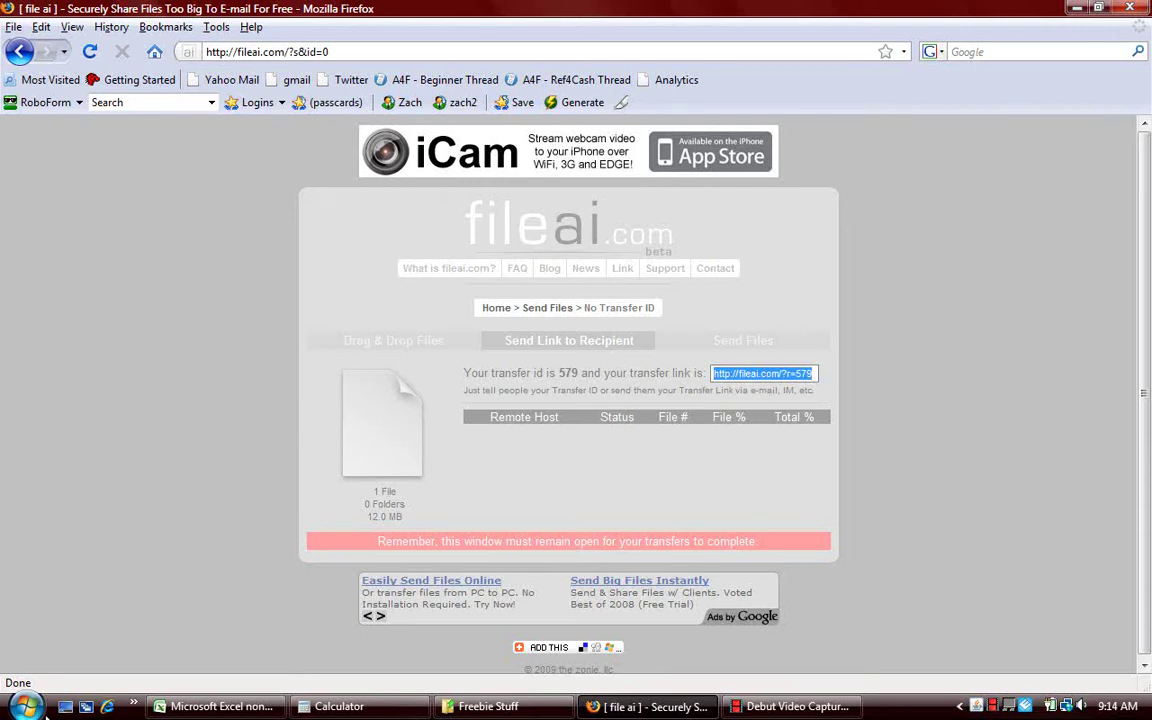
# Open a new maximized Firefox window and load the copied transfer link in it
pyautogui.click(137, 706)
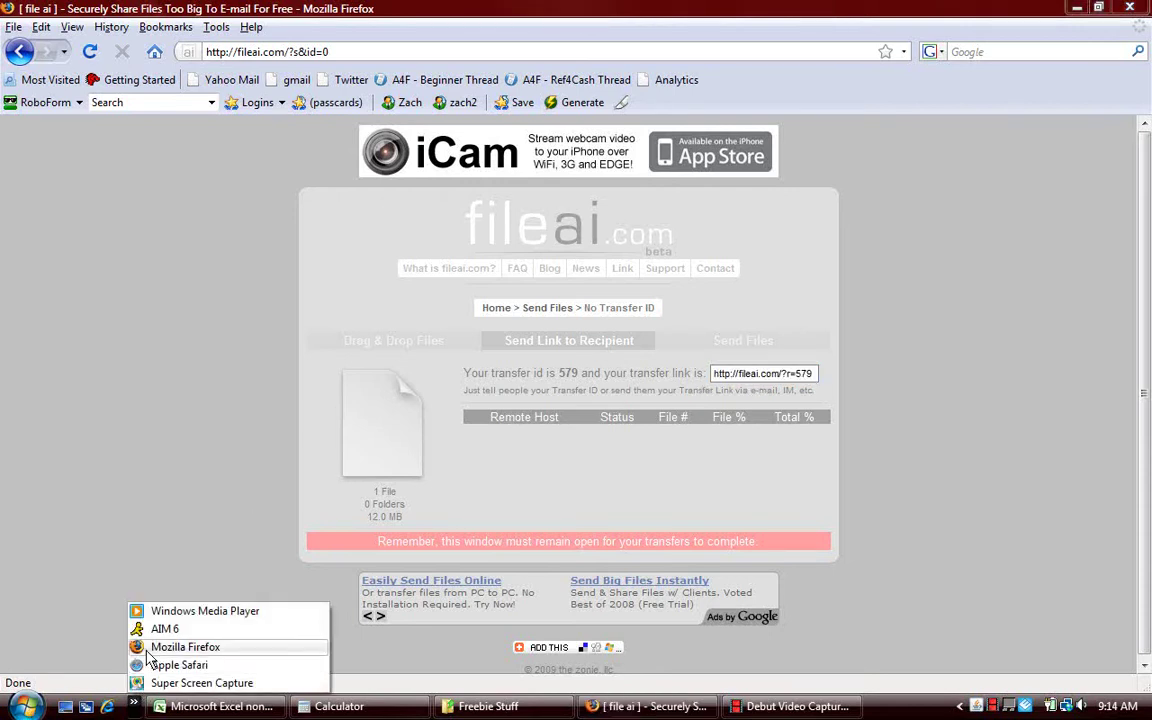
pyautogui.click(150, 582)
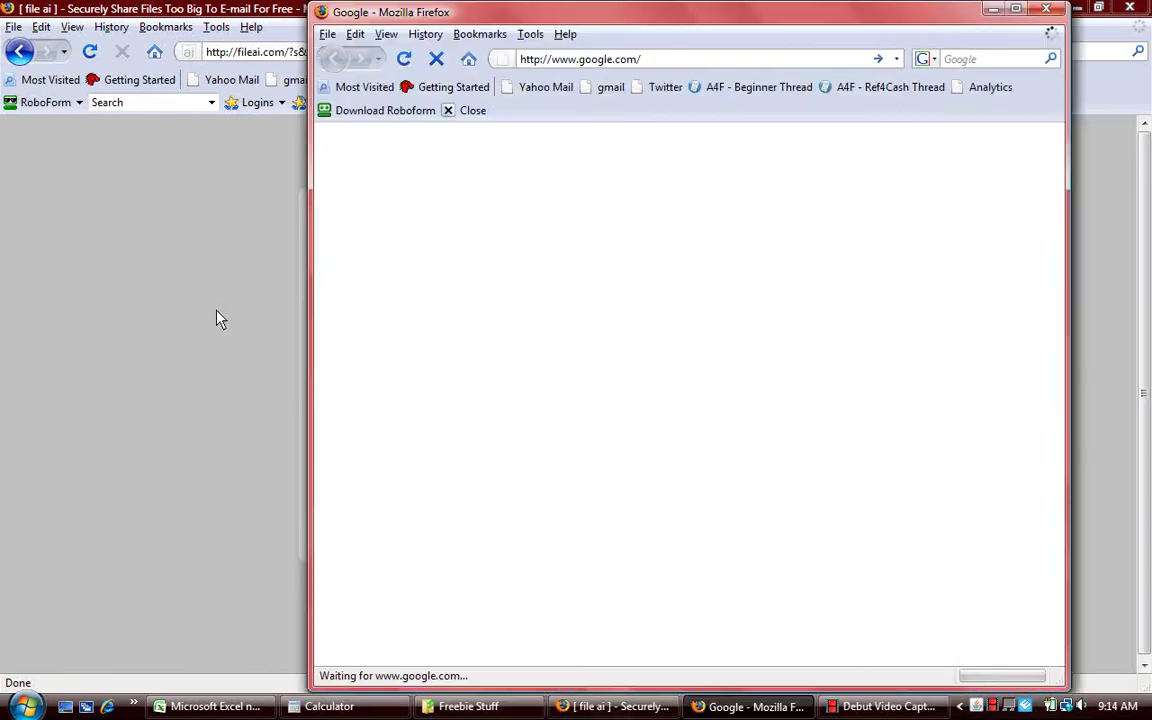
pyautogui.click(1015, 11)
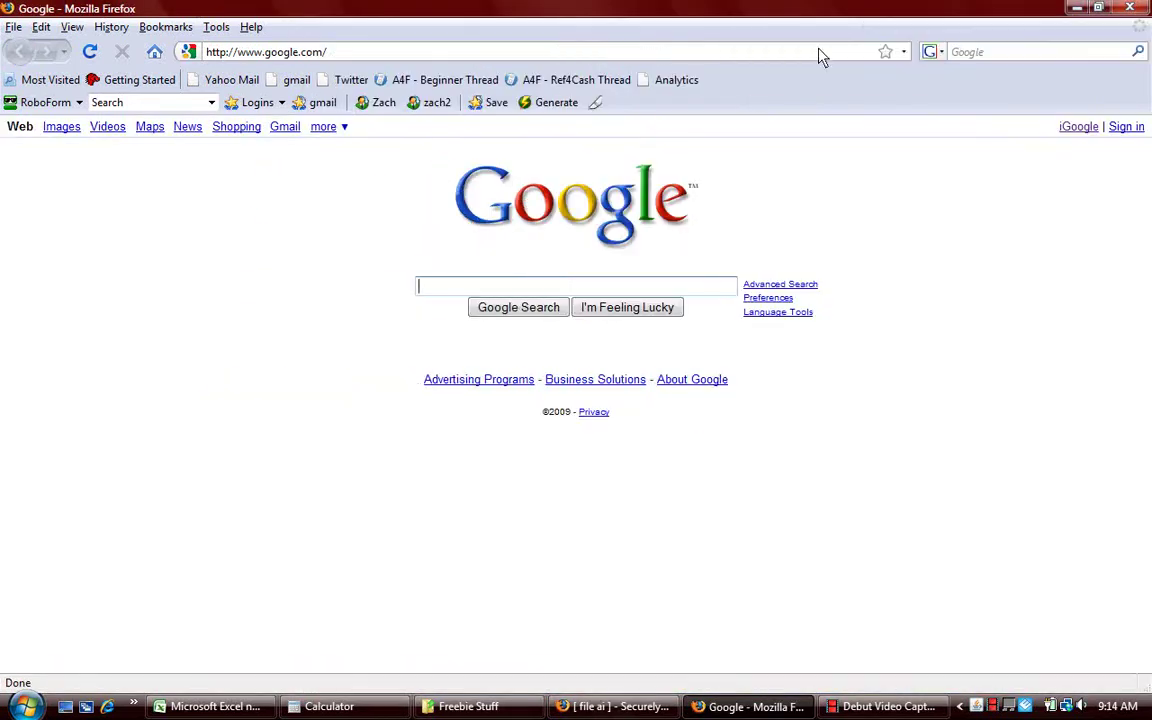
pyautogui.click(320, 53)
pyautogui.hotkey('ctrl', 'v')
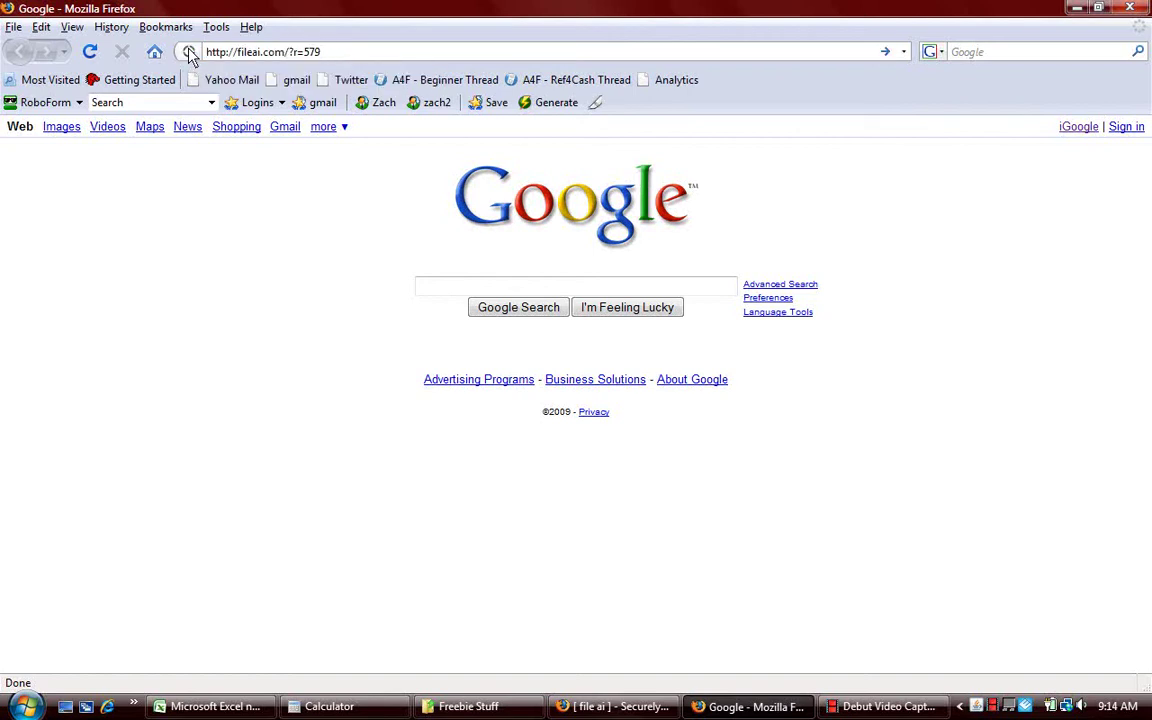
pyautogui.press('Return')
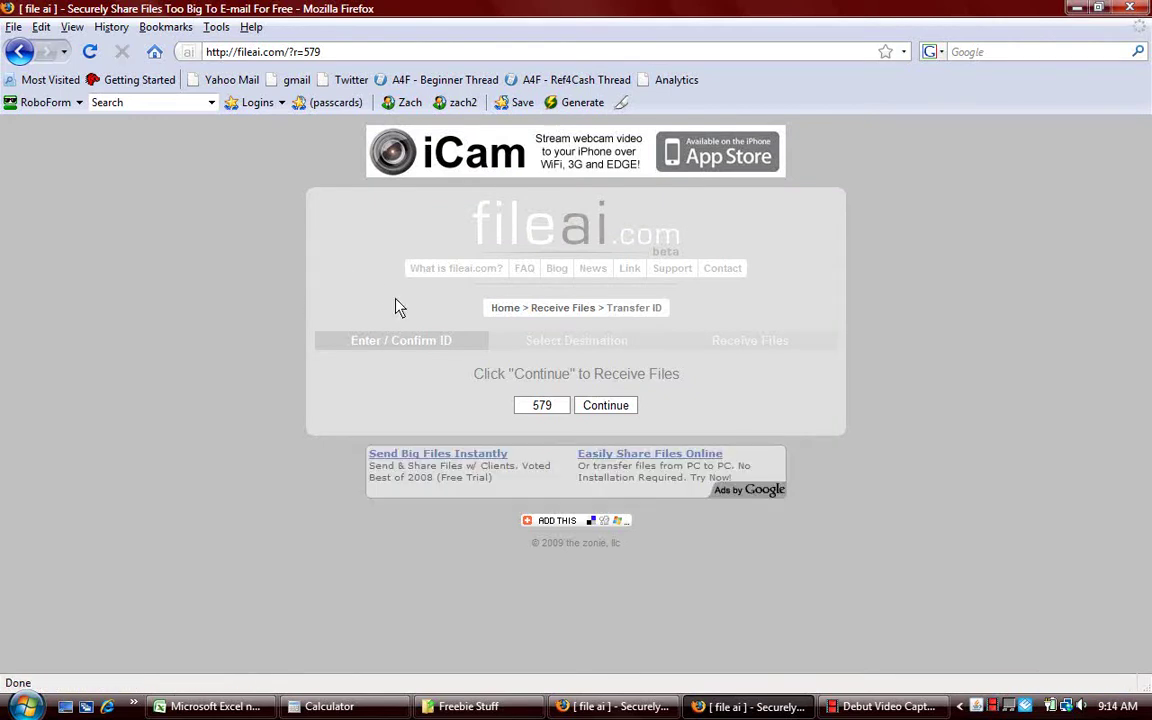
# Continue with the transfer ID, allow FileAIApplet to run, and receive the file into the Desktop folder
pyautogui.click(611, 415)
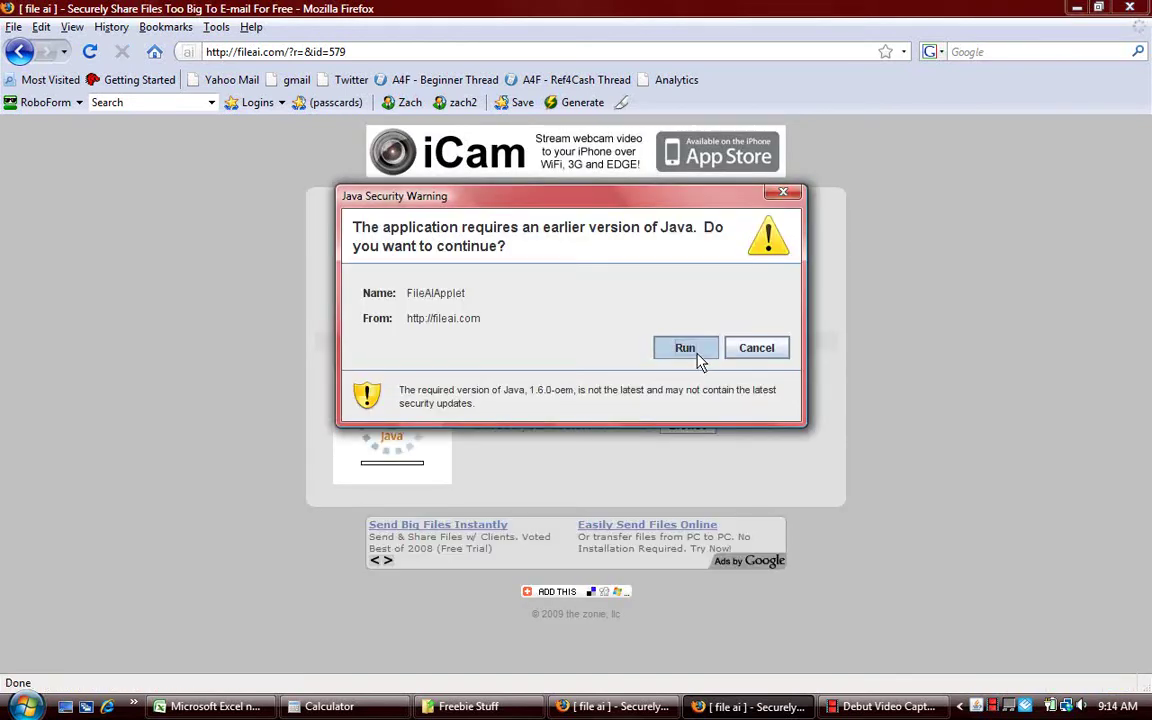
pyautogui.click(686, 349)
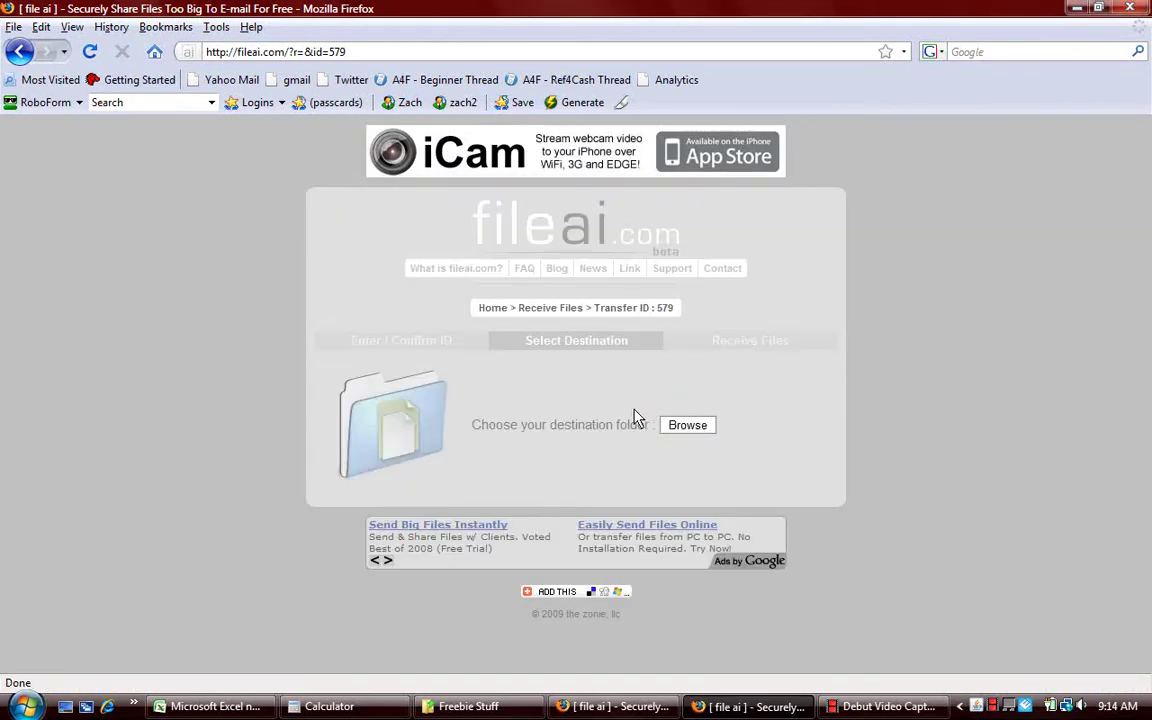
pyautogui.click(690, 428)
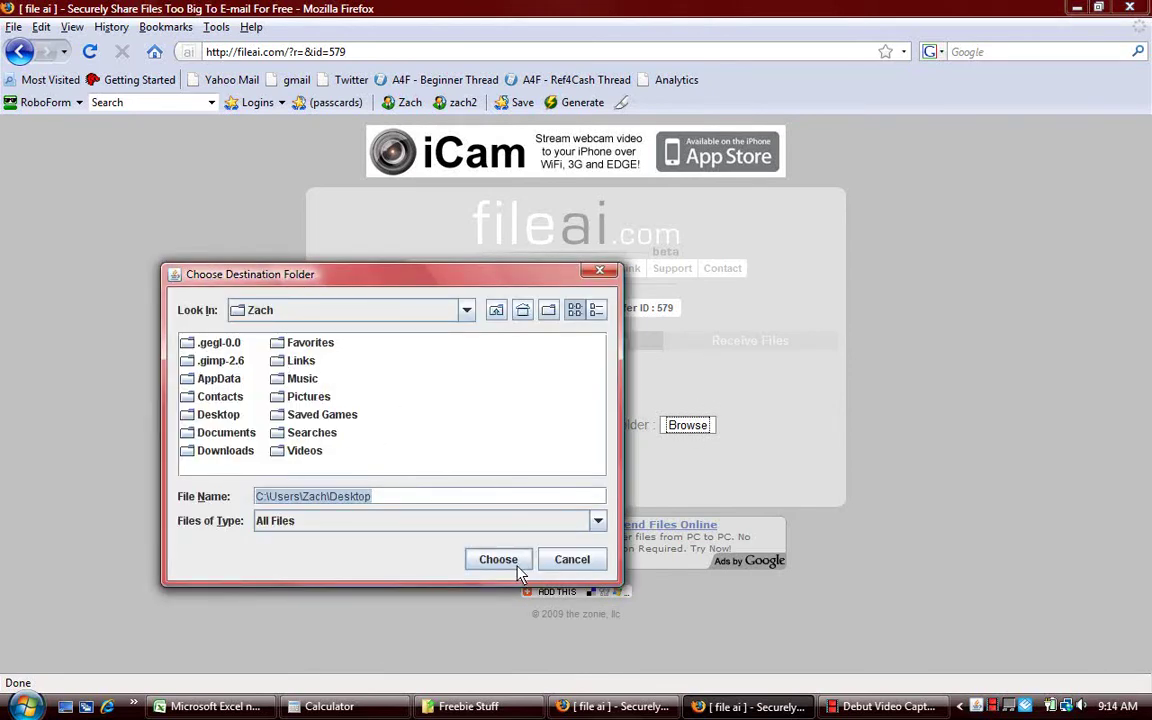
pyautogui.click(510, 562)
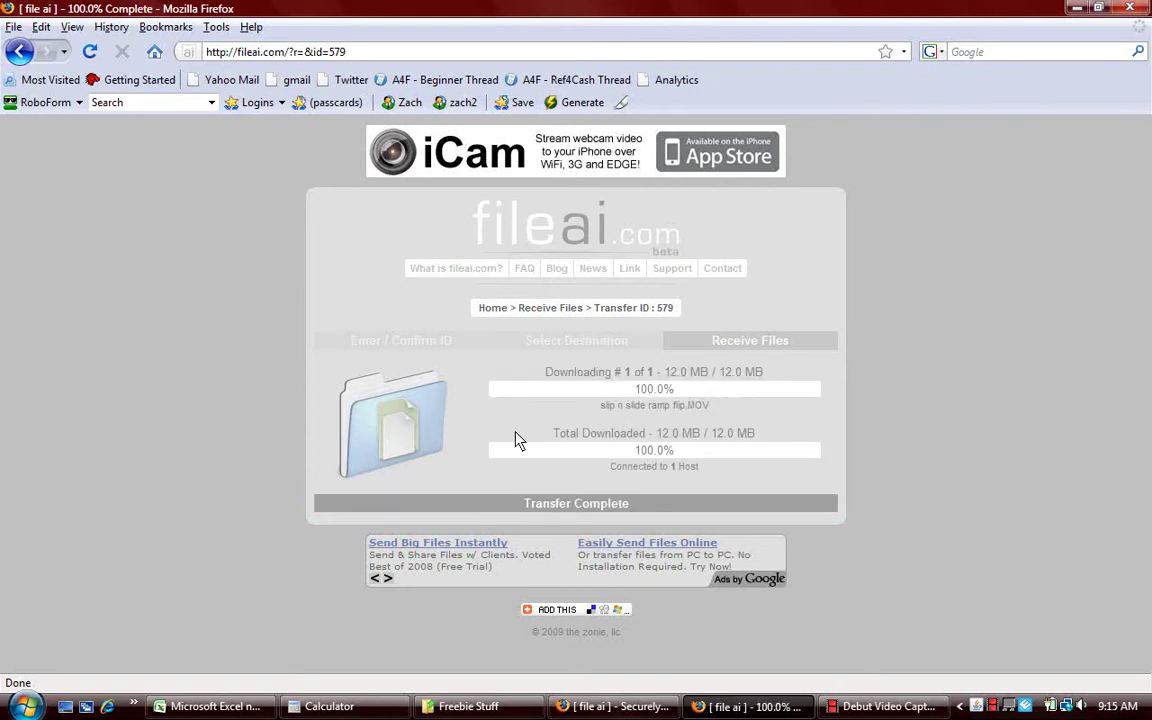
# Check the transfer status in the sending window, then return to the receiving window
pyautogui.click(660, 710)
pyautogui.click(237, 468)
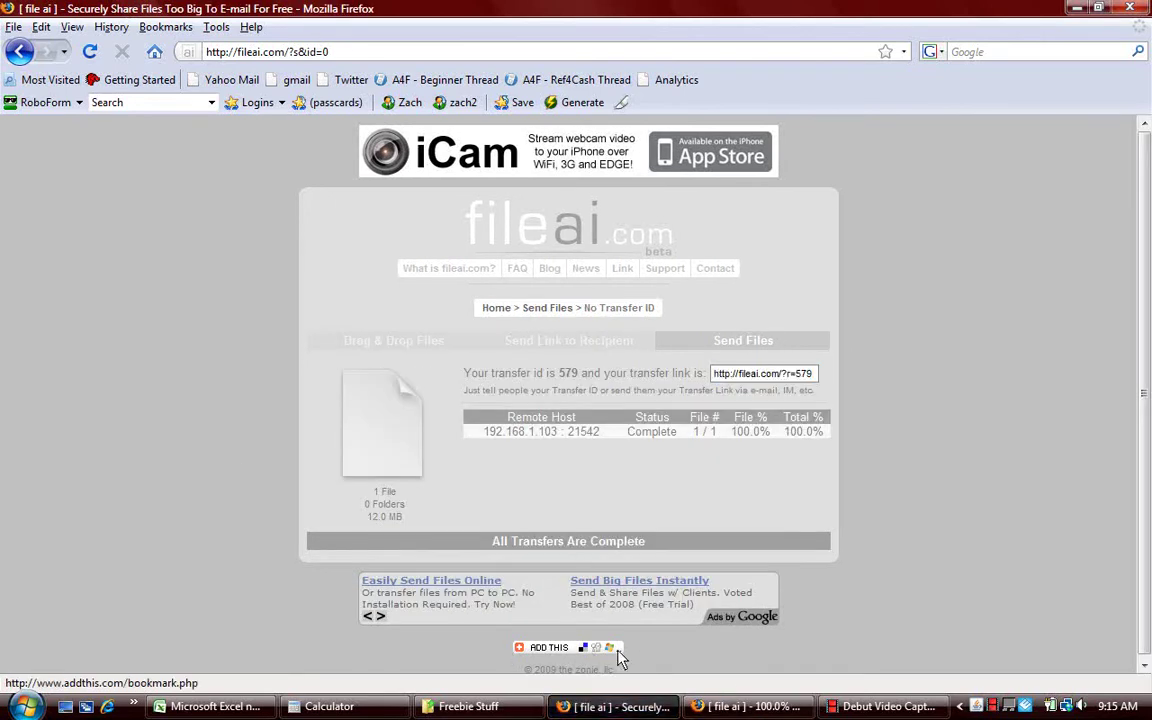
pyautogui.click(746, 710)
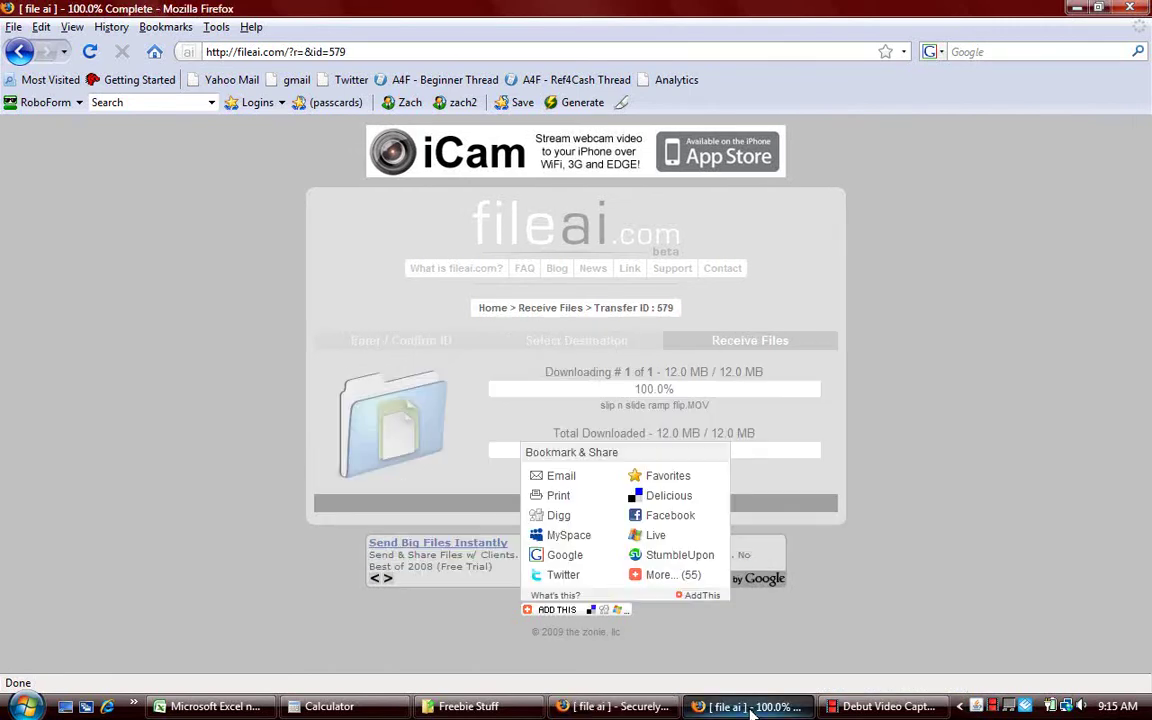
pyautogui.click(354, 54)
pyautogui.moveTo(354, 58); pyautogui.dragTo(211, 58)
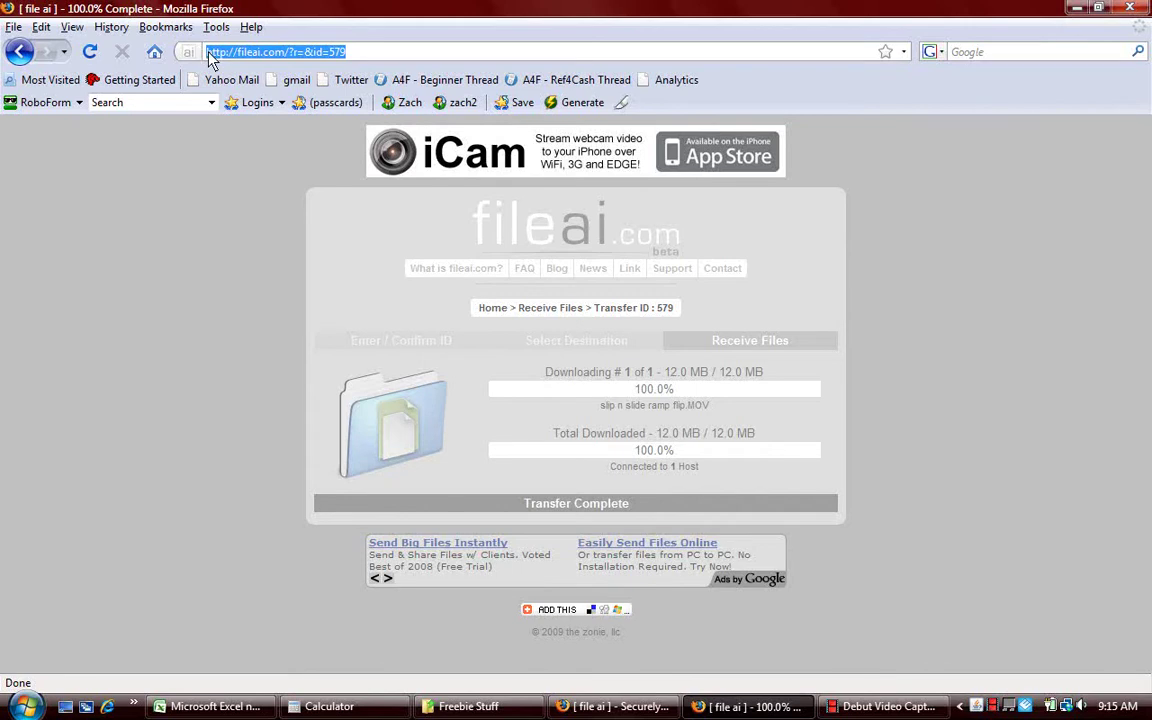
pyautogui.click(352, 62)
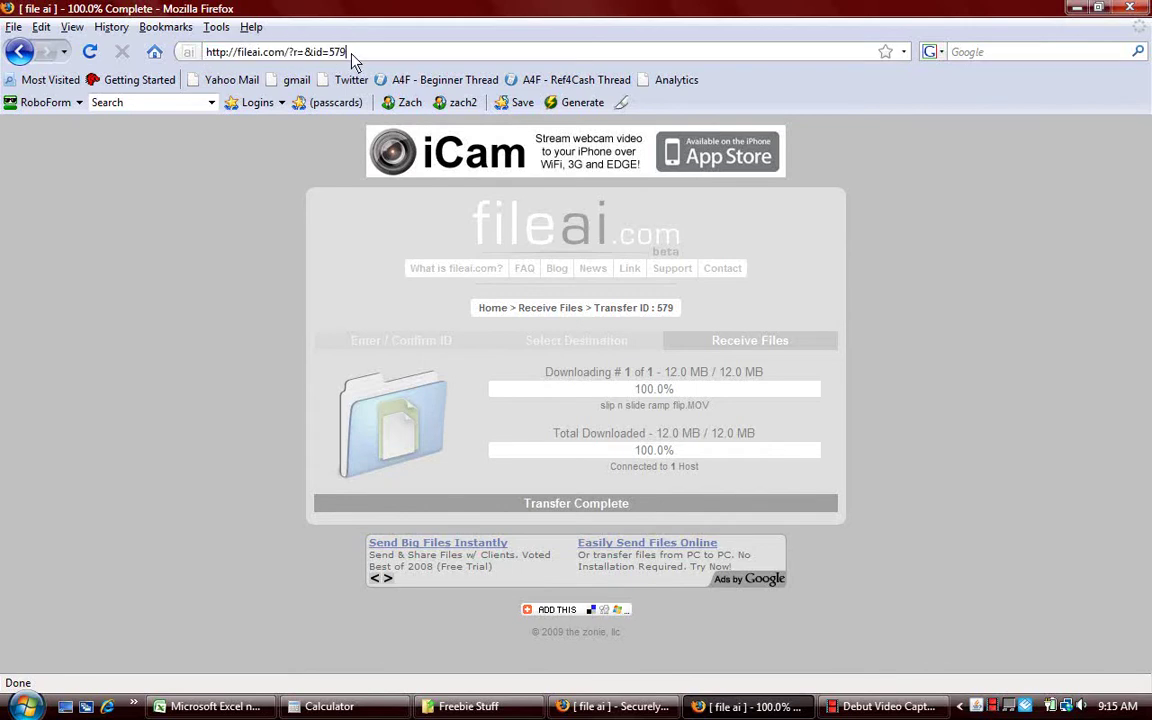
pyautogui.moveTo(352, 62); pyautogui.dragTo(183, 51)
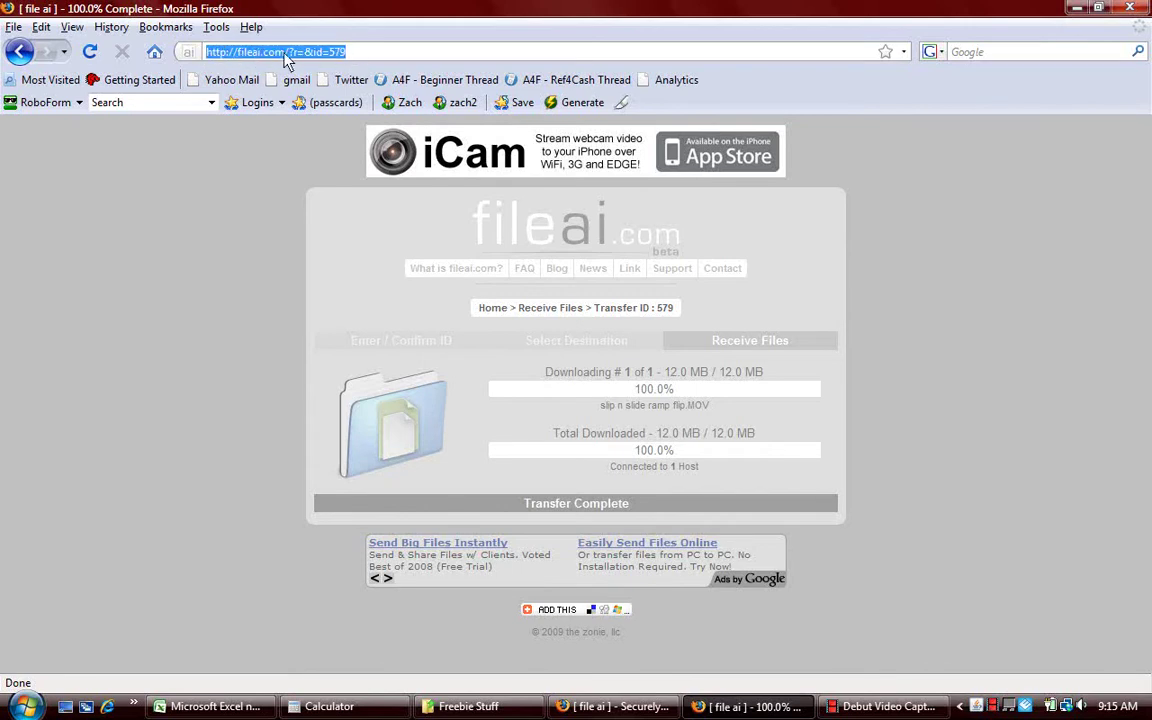
pyautogui.moveTo(352, 62); pyautogui.dragTo(200, 55)
# Close the browser window that was used for sending the file
pyautogui.click(615, 706)
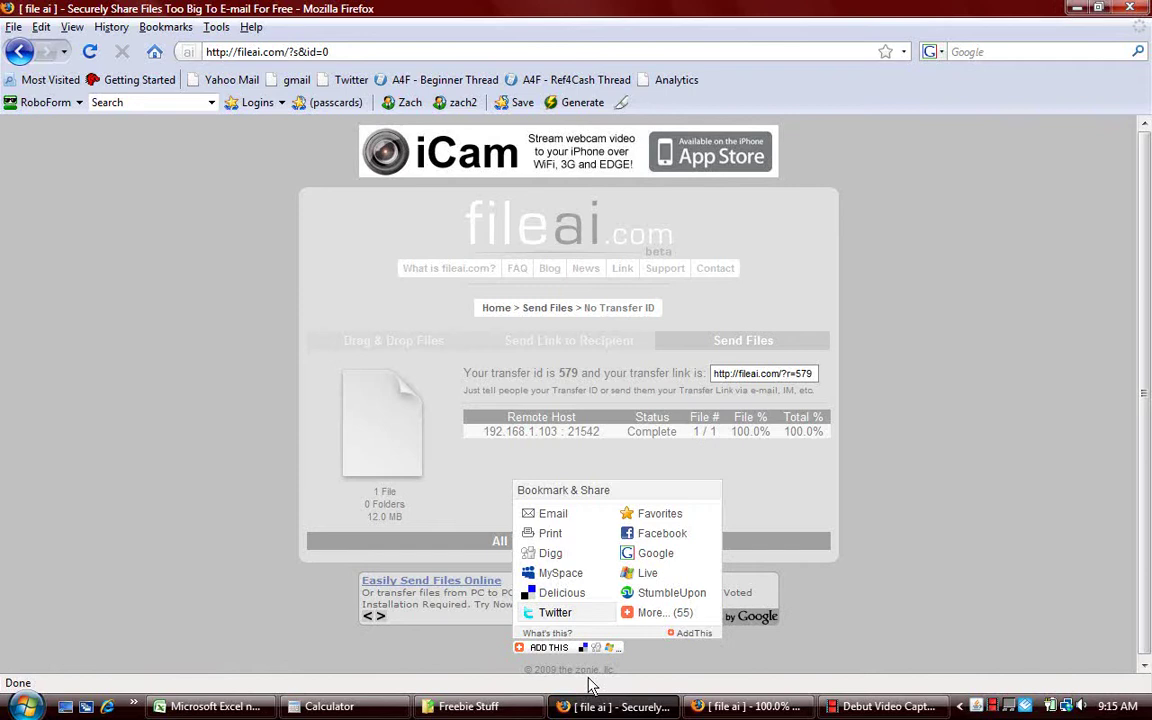
pyautogui.rightClick(634, 710)
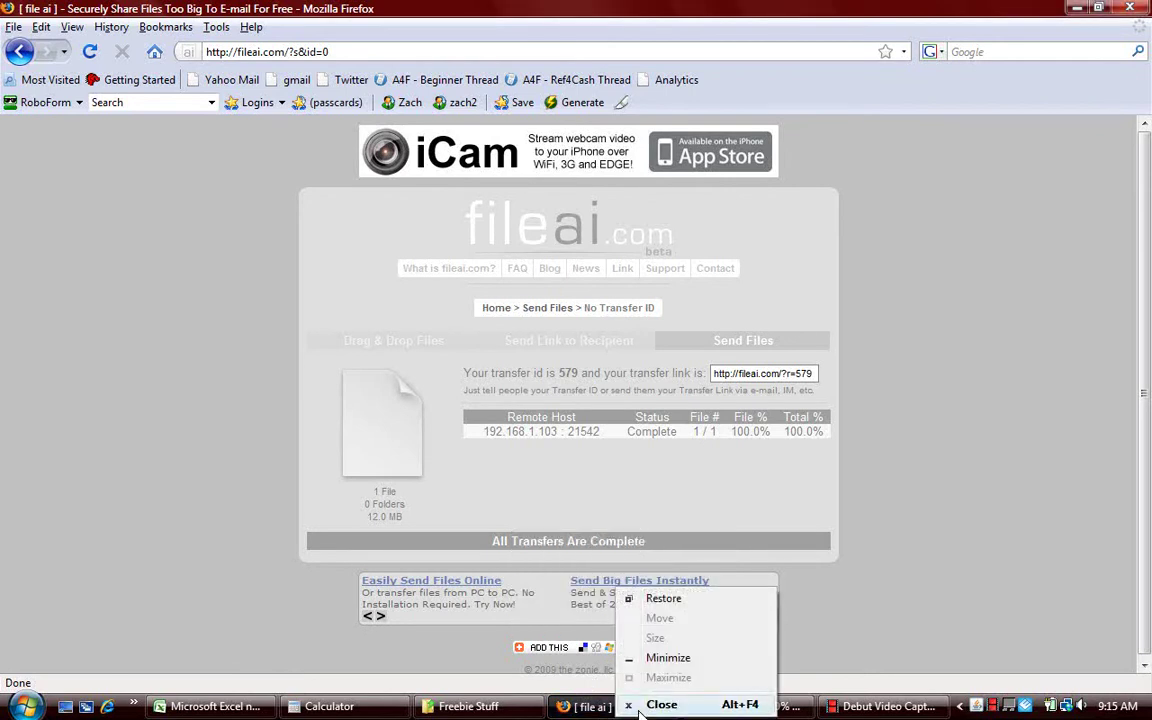
pyautogui.click(640, 704)
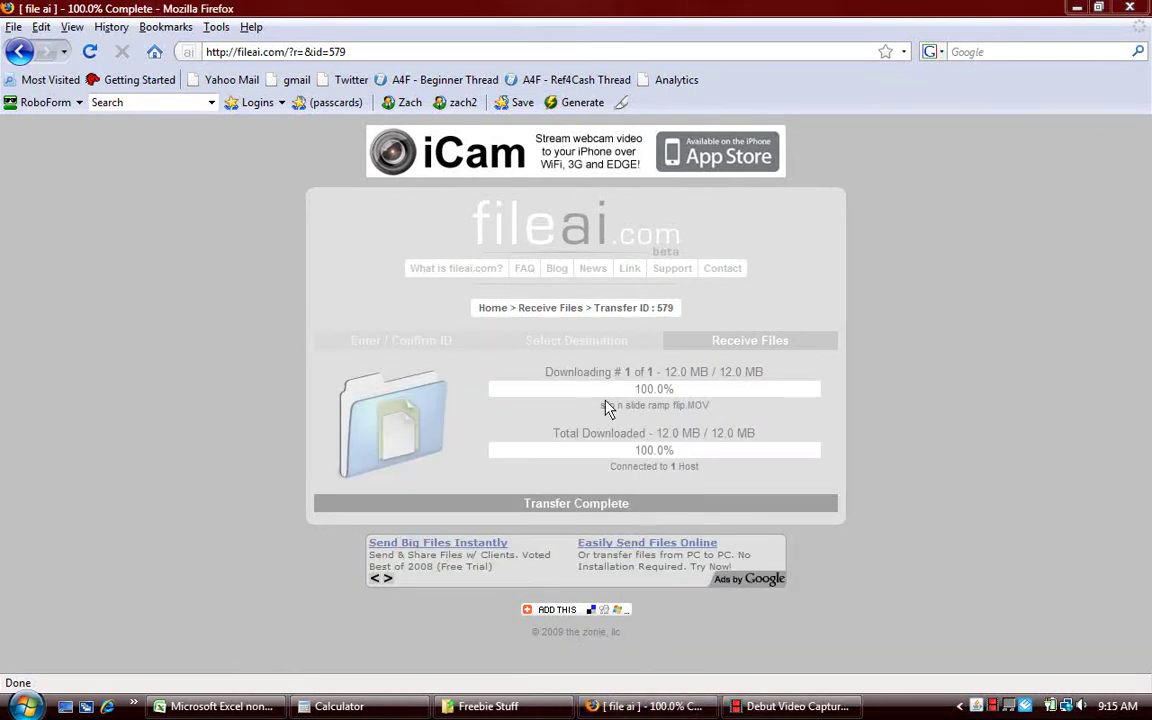